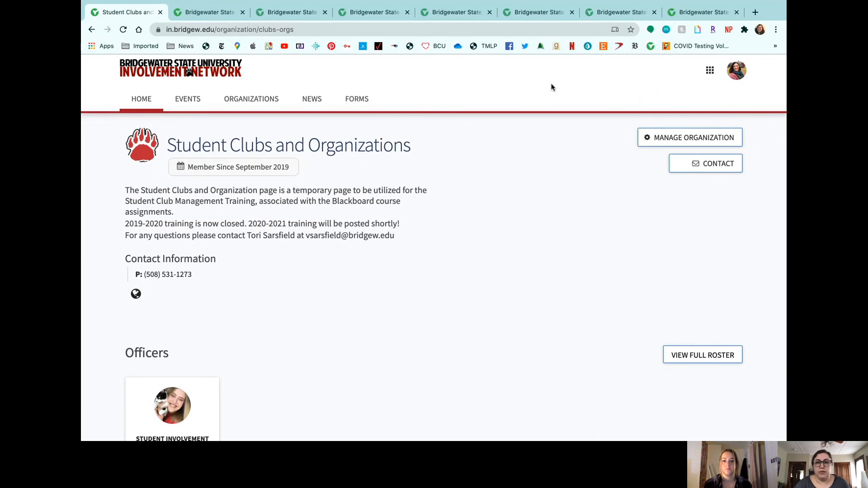
# - Open the Finance area in the management tools of the Student Clubs and Organizations group
pyautogui.click(678, 140)
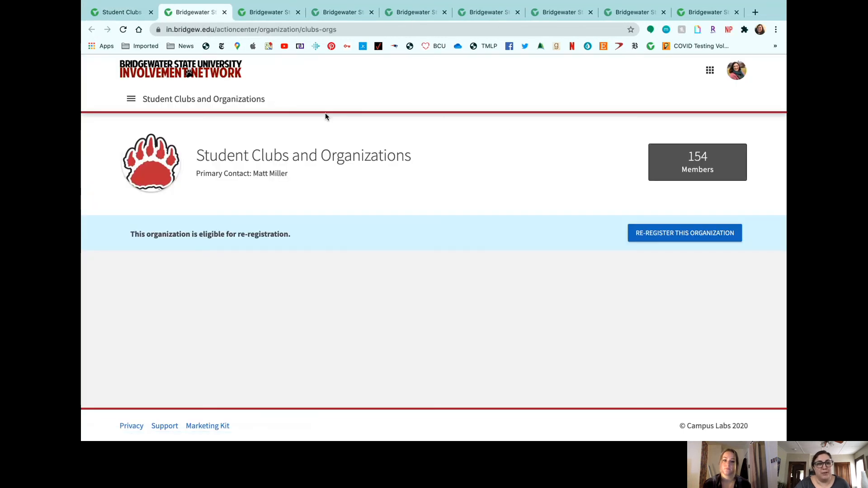
pyautogui.click(133, 103)
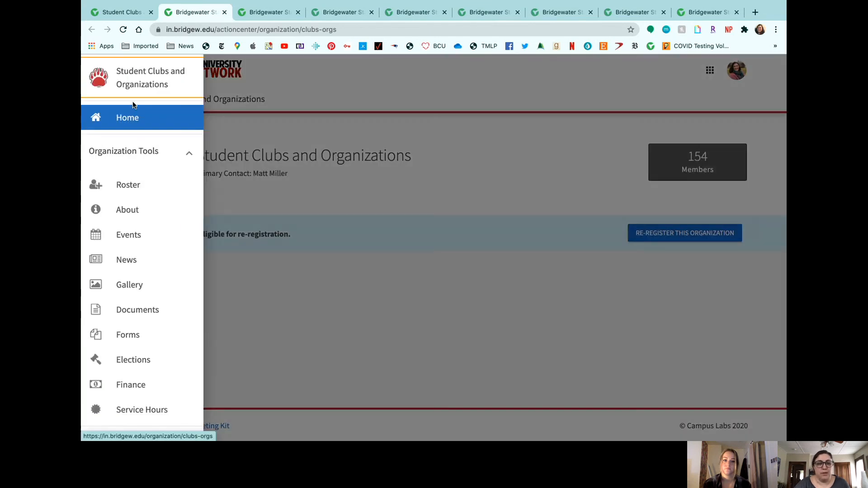
pyautogui.click(141, 390)
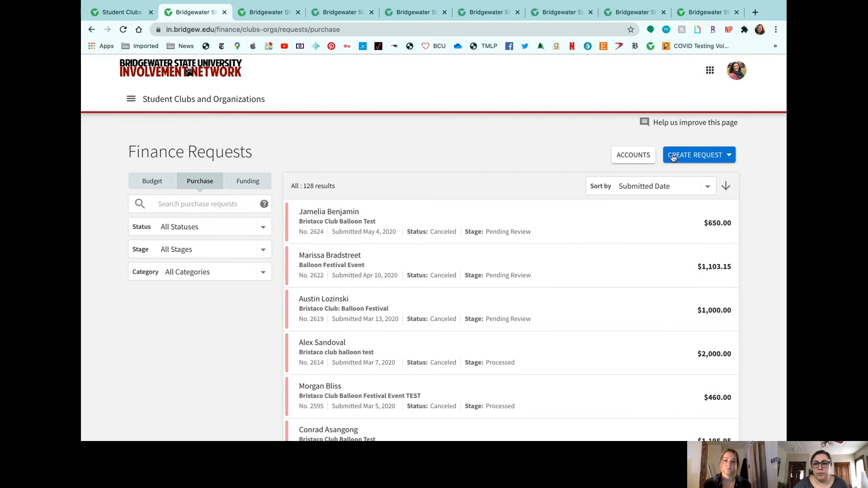
# - Create a new budget request using the Event Funding budget of the Student Government Association Event Funding process
pyautogui.click(699, 157)
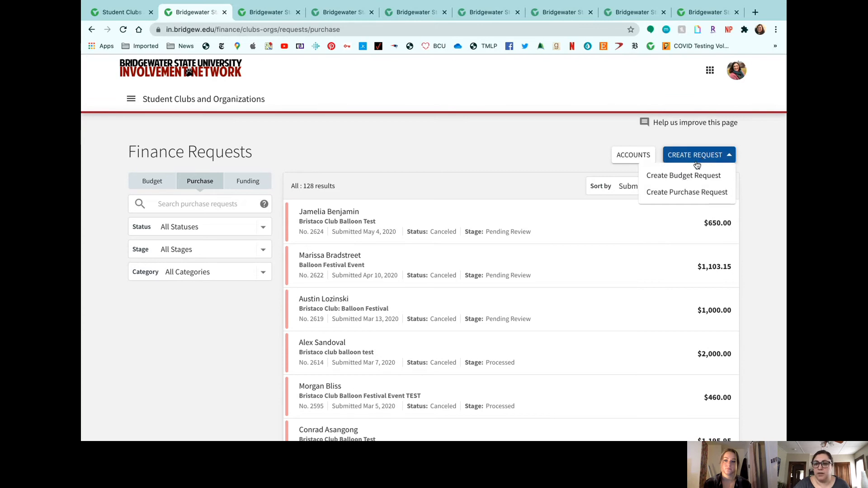
pyautogui.click(694, 178)
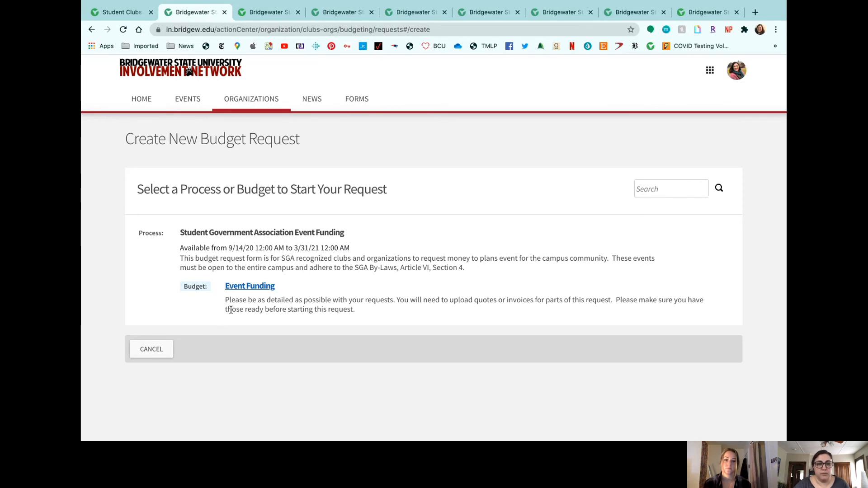
pyautogui.click(255, 290)
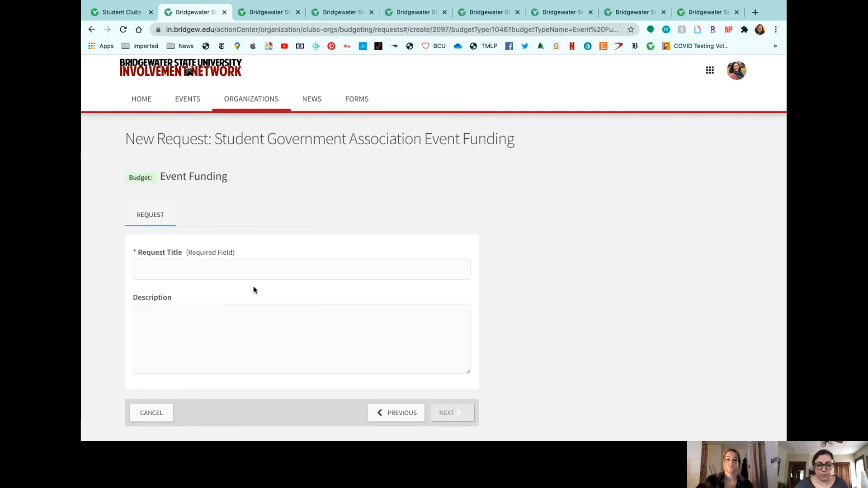
# - Title the request "Bristaco's Birthday Bash 11.2.2020", leave the description empty and continue to the additional information
pyautogui.click(221, 268)
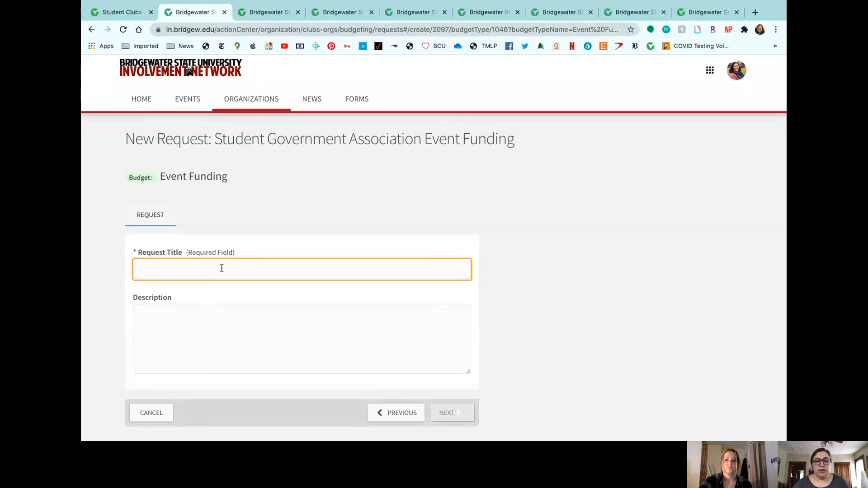
pyautogui.write('Br')
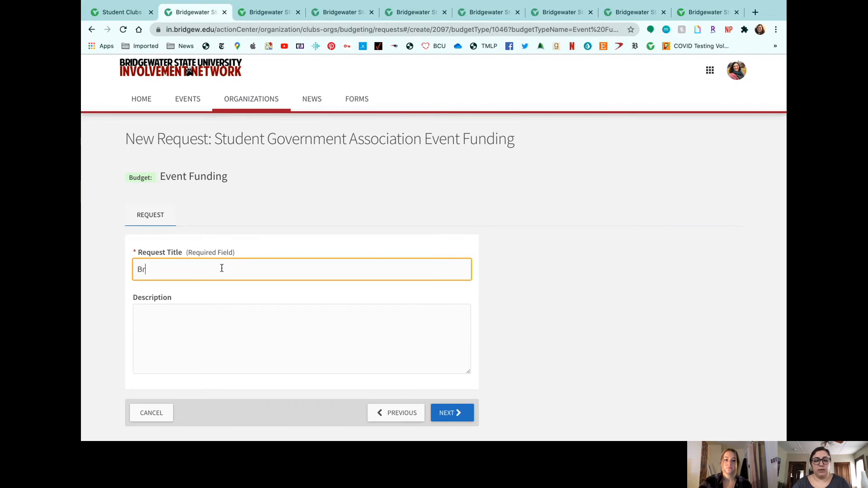
pyautogui.write("istaco's ")
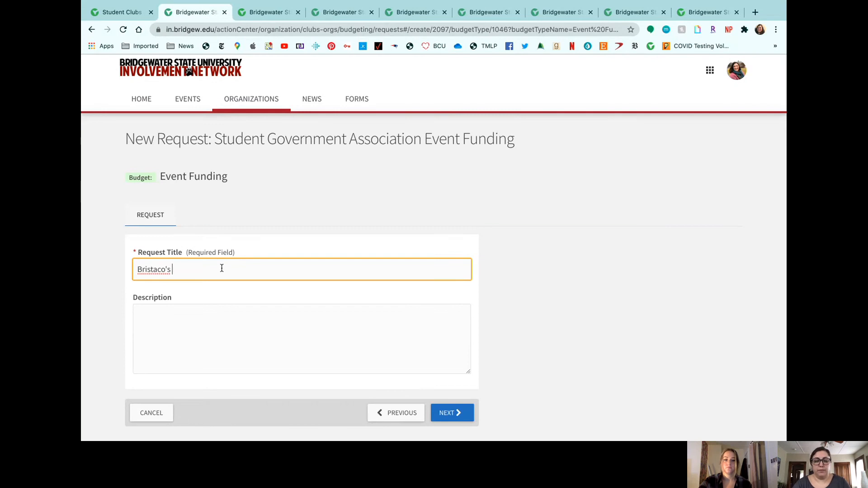
pyautogui.write('Birthday Bas')
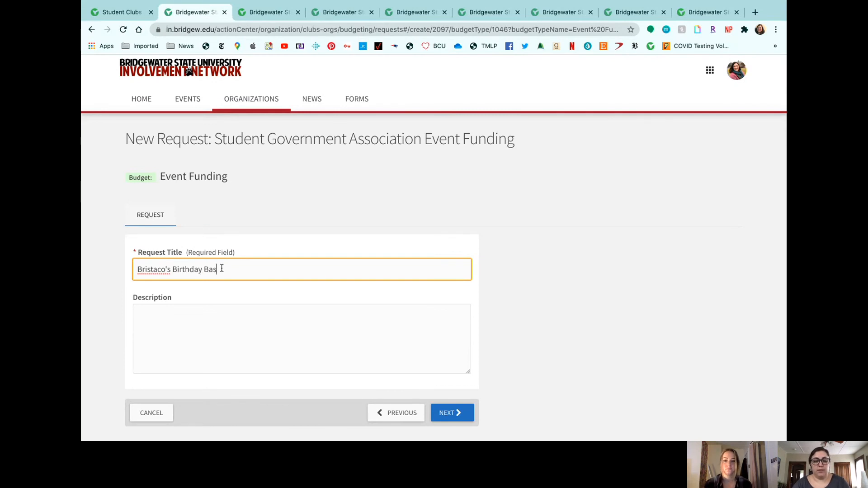
pyautogui.write('h11.')
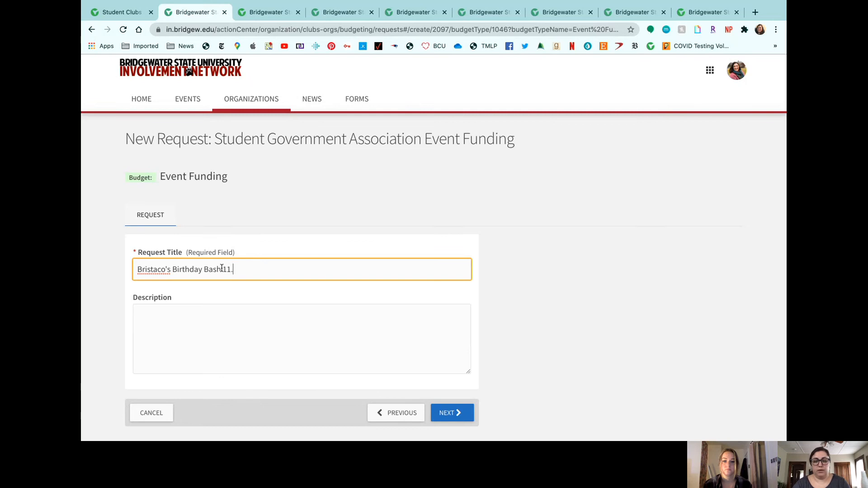
pyautogui.write('2.2020')
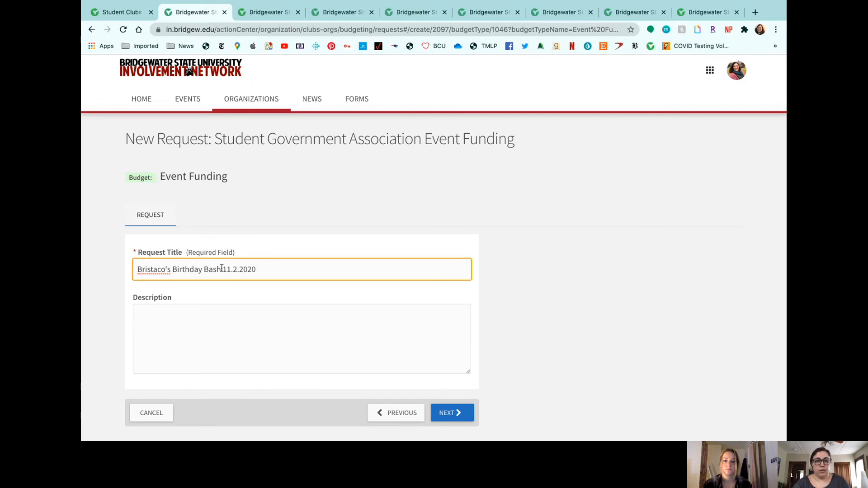
pyautogui.click(165, 318)
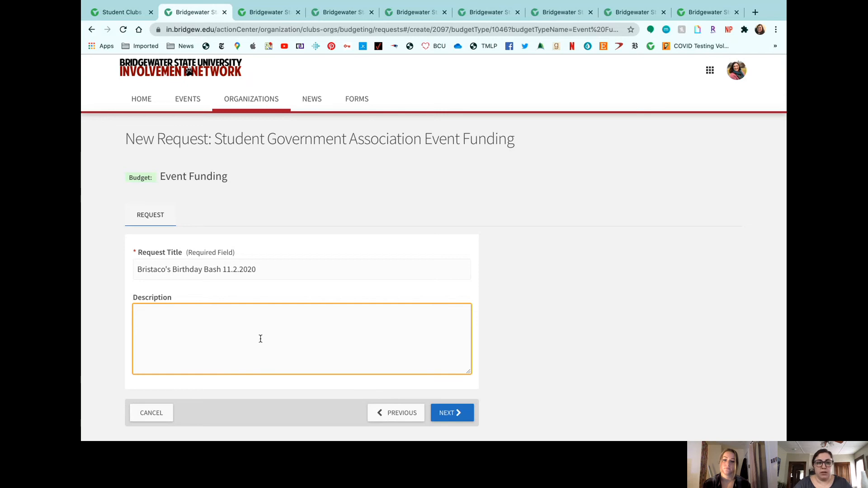
pyautogui.scroll(-1, 228, 362)
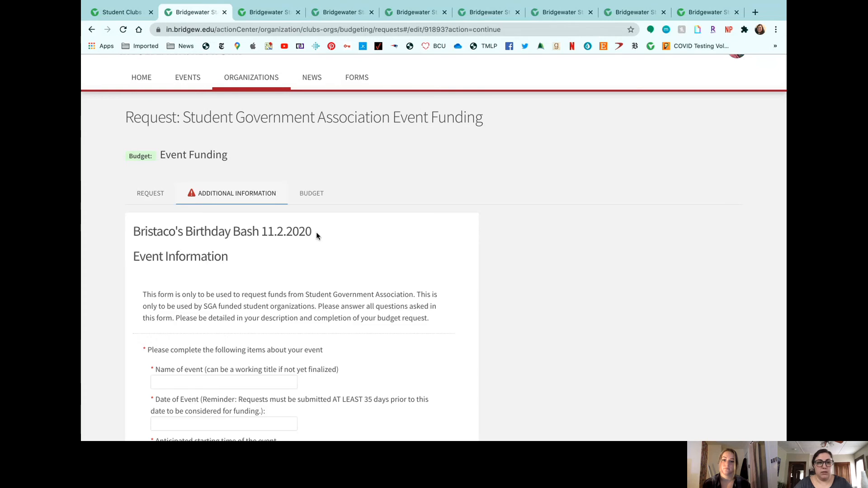
# - Switch to the prefilled Bristaco's Birthday Bash request and review its event name, date, start time, length and attendance
pyautogui.click(275, 14)
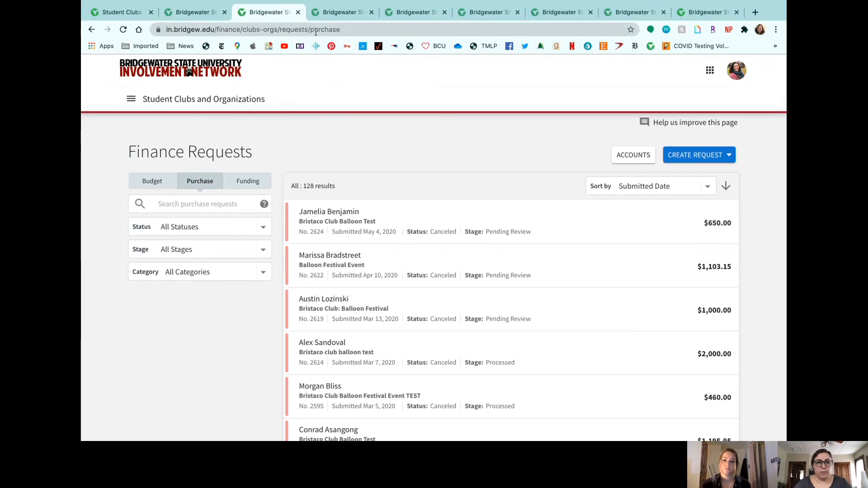
pyautogui.click(335, 15)
pyautogui.scroll(6, 273, 173)
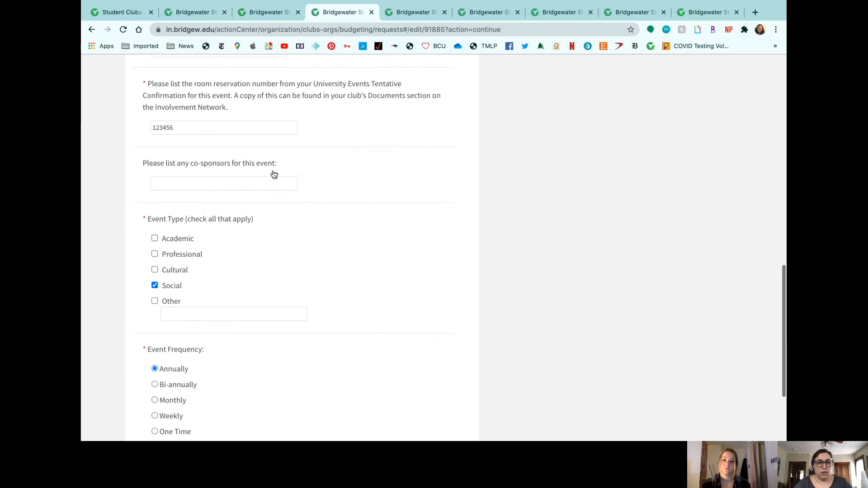
pyautogui.scroll(5, 272, 171)
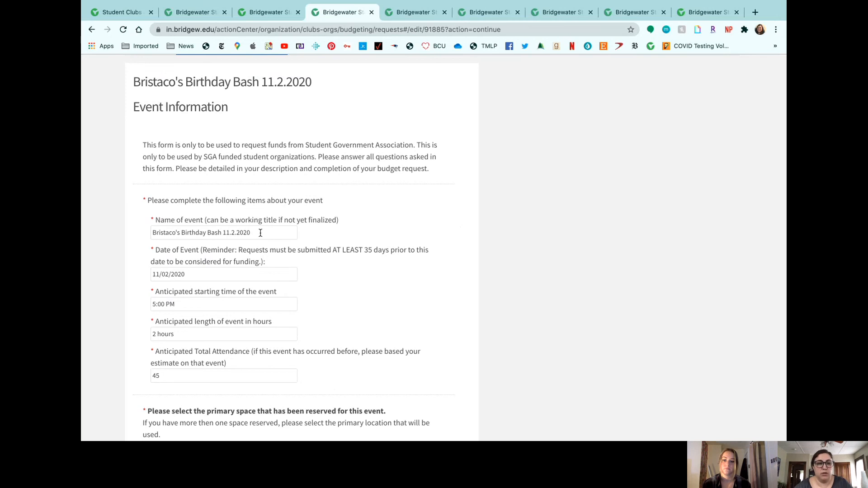
pyautogui.scroll(-1, 261, 233)
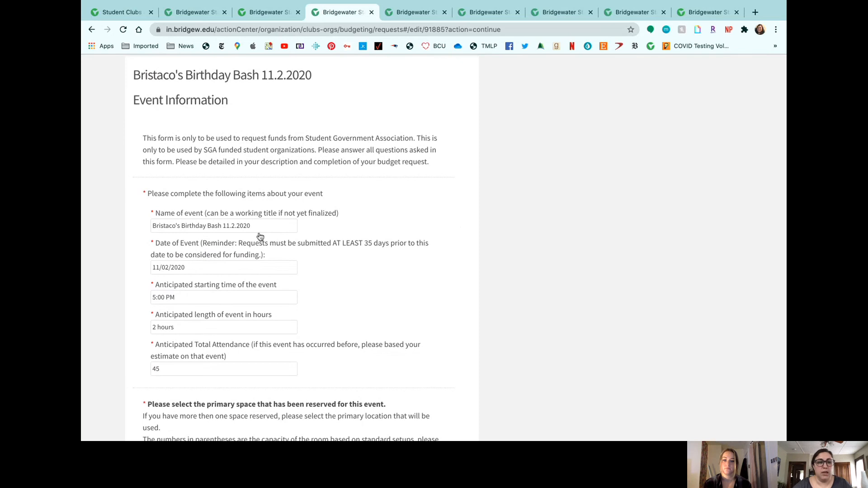
pyautogui.scroll(-2, 204, 265)
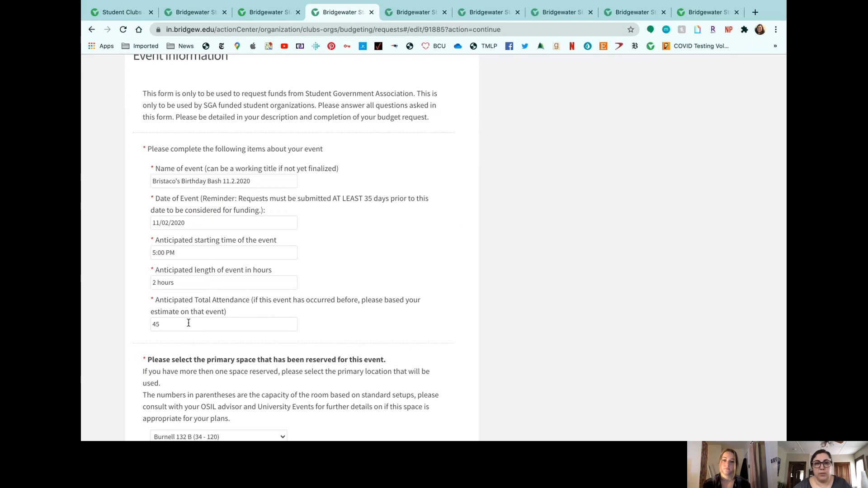
pyautogui.scroll(-2, 189, 323)
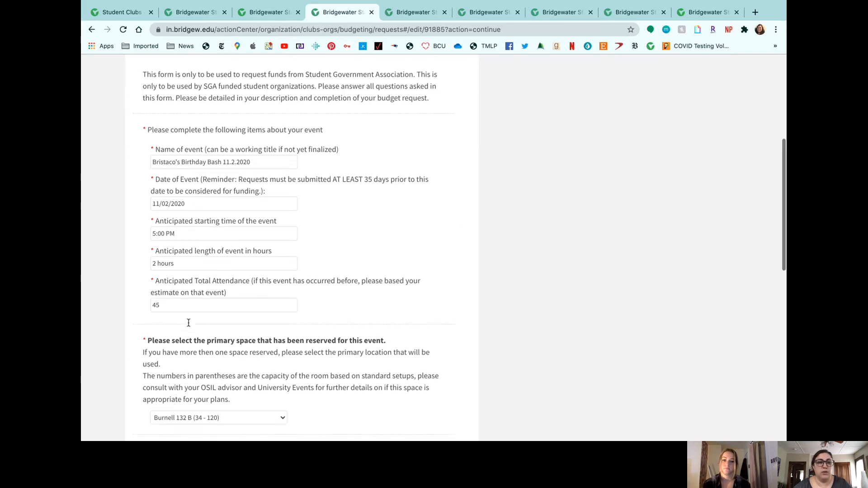
pyautogui.scroll(-1, 189, 323)
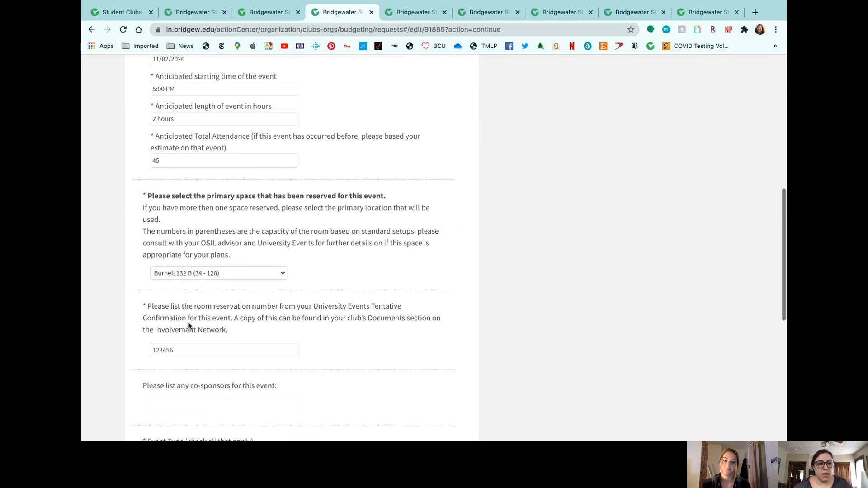
# - Look through the reservable spaces, keep Burnell 132 B (34 - 120), and review the reservation number, co-sponsors, event type and frequency
pyautogui.click(244, 274)
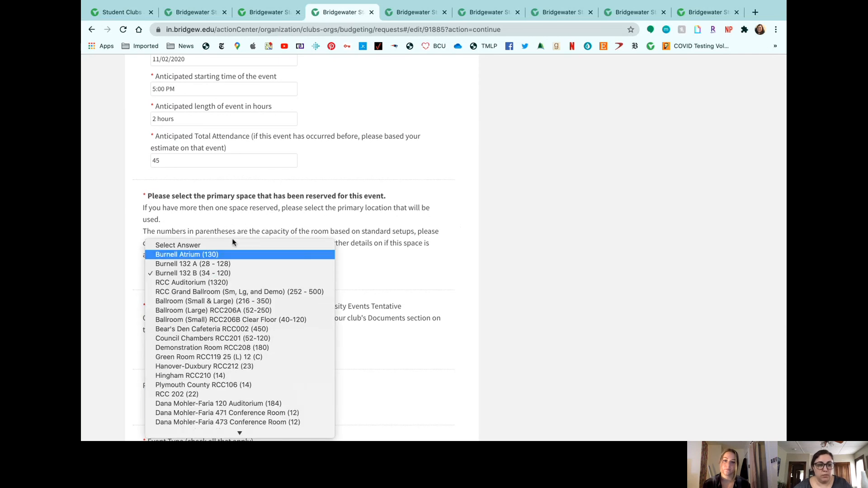
pyautogui.click(225, 277)
pyautogui.scroll(-2, 232, 341)
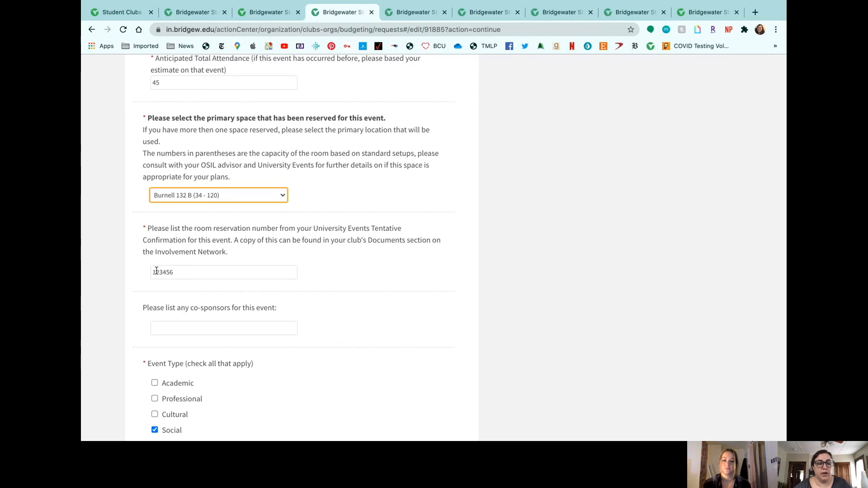
pyautogui.scroll(-4, 213, 326)
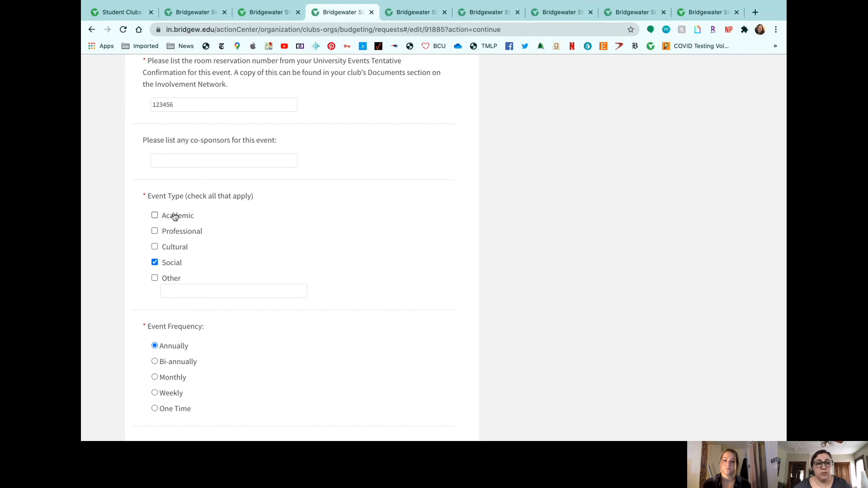
pyautogui.scroll(-1, 213, 292)
pyautogui.scroll(-4, 213, 292)
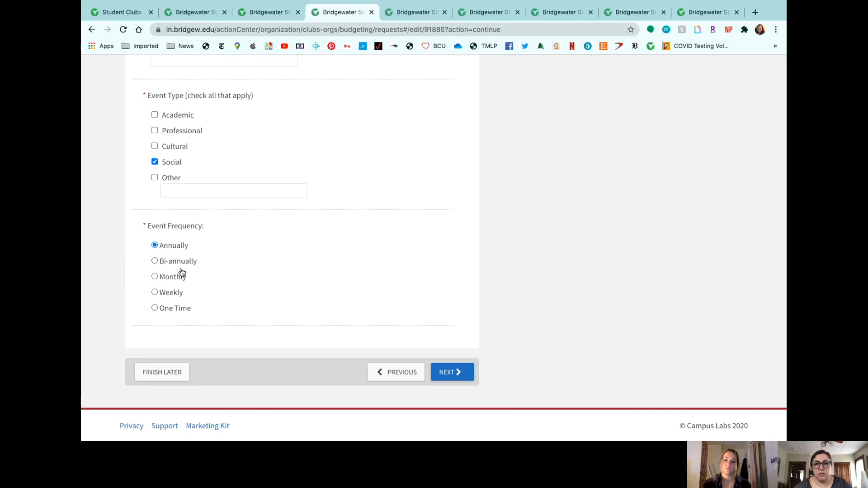
# - Continue past the event information, bring up the prefilled Contact Information page and advance from it
pyautogui.click(460, 372)
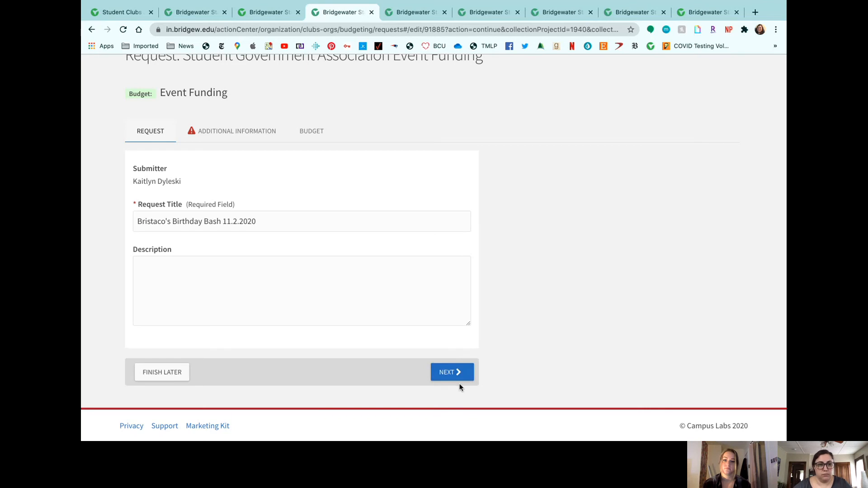
pyautogui.click(458, 375)
pyautogui.click(422, 12)
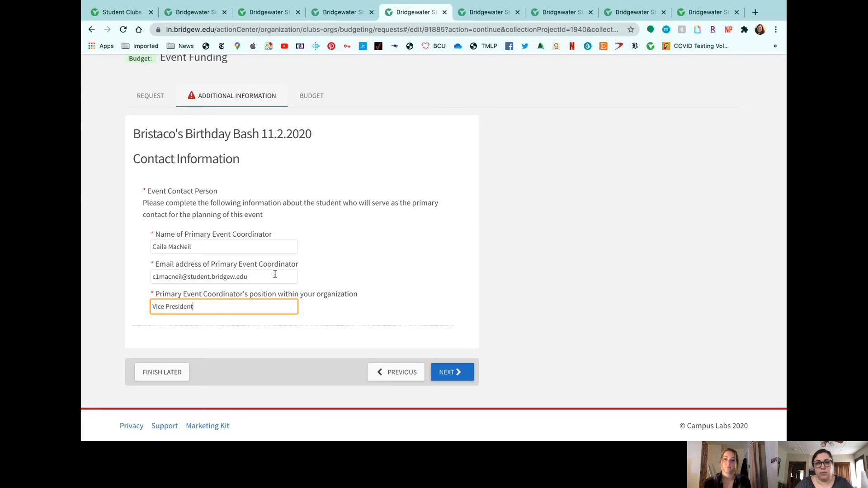
pyautogui.click(450, 374)
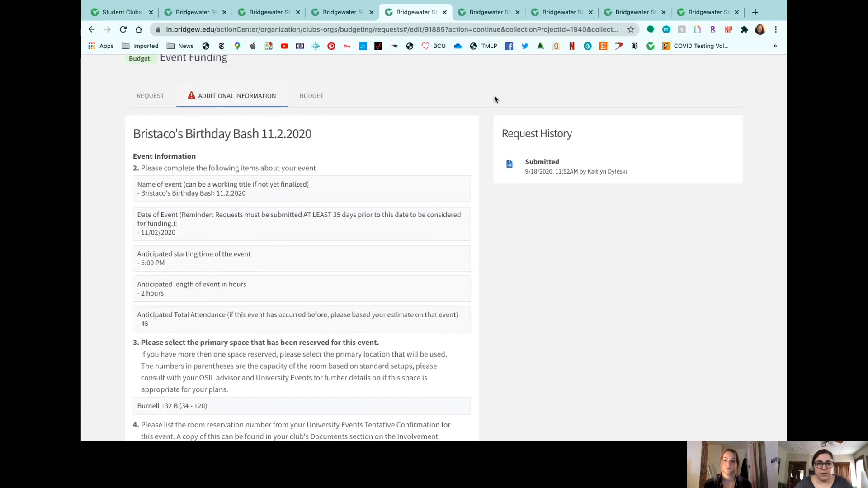
# - Bring up the prefilled Marketing Plan page and review its publicity methods and marketing description
pyautogui.click(473, 16)
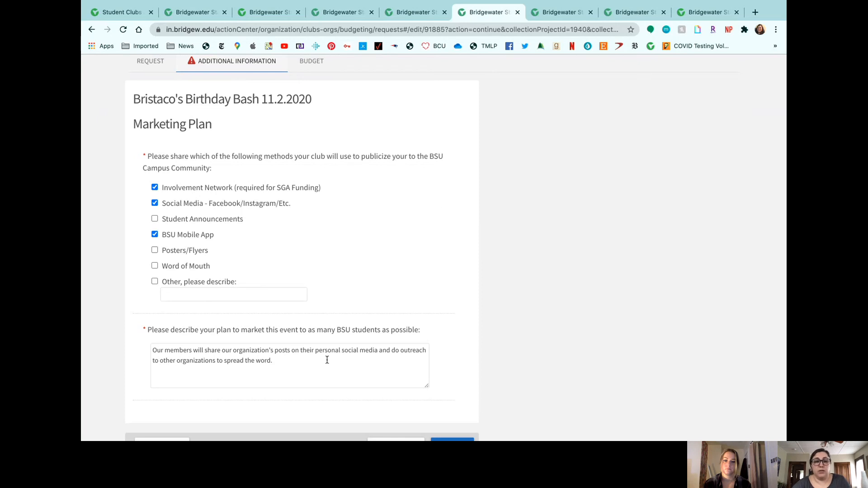
pyautogui.scroll(-2, 419, 391)
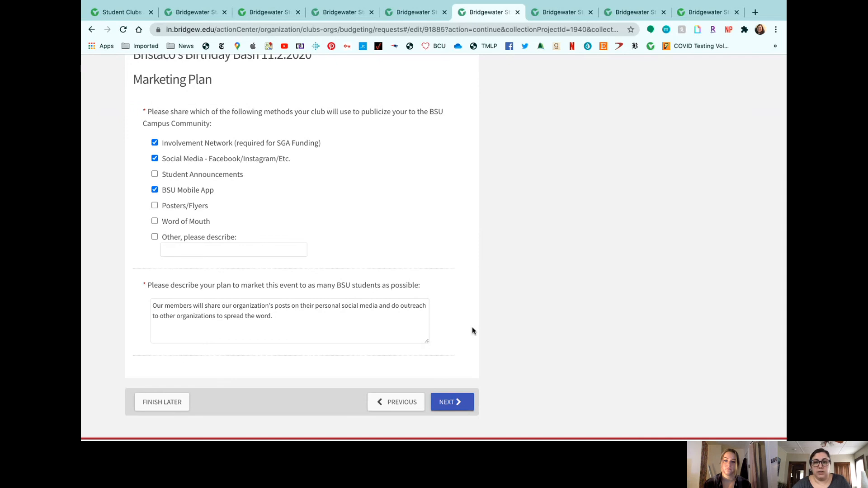
# - Bring up the request's budget page and look through the budget sections up to the summary table of line items and amounts
pyautogui.click(554, 13)
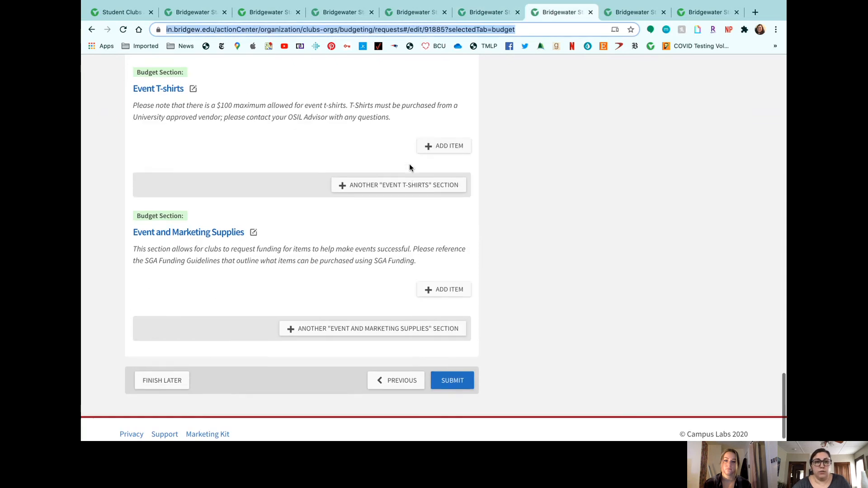
pyautogui.scroll(13, 409, 168)
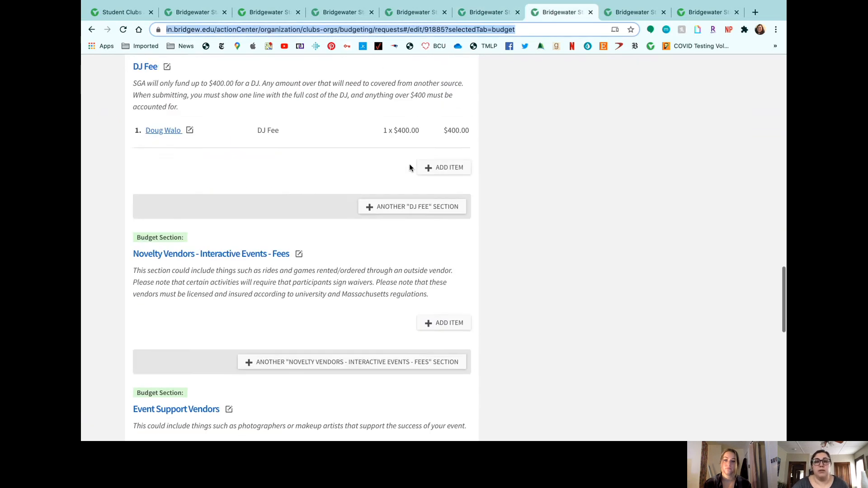
pyautogui.scroll(10, 410, 168)
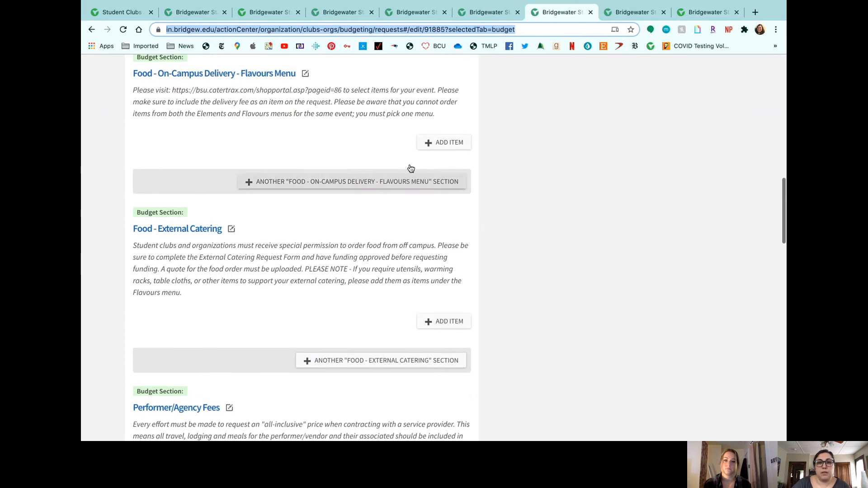
pyautogui.scroll(12, 411, 168)
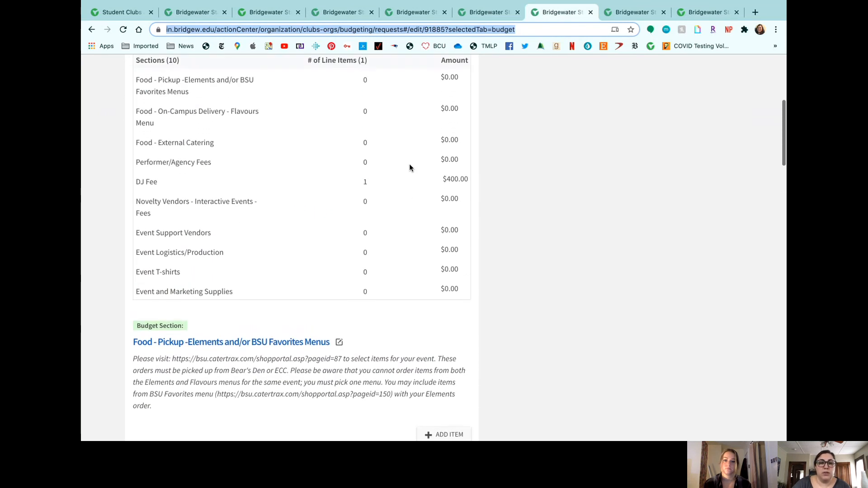
pyautogui.scroll(4, 410, 167)
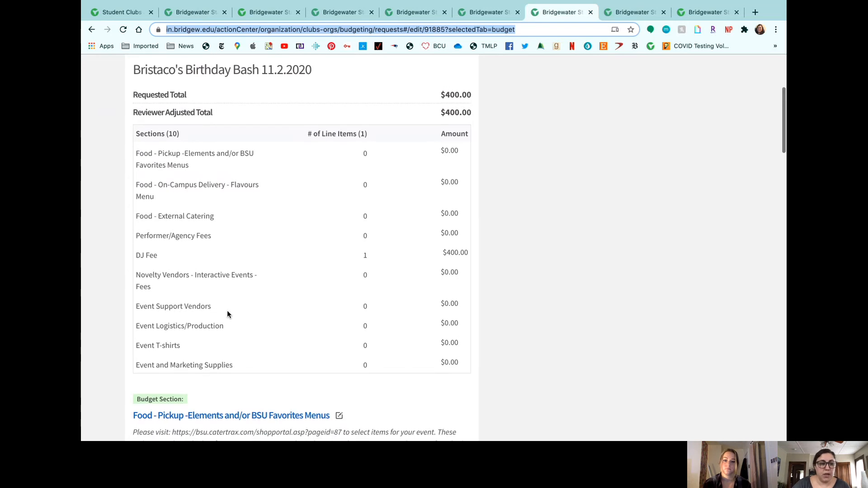
# - Examine the instructions of the three food budget sections: Pickup - Elements and/or BSU Favorites Menus, On-Campus Delivery - Flavours Menu, and External Catering
pyautogui.scroll(-1, 228, 311)
pyautogui.scroll(-1, 228, 310)
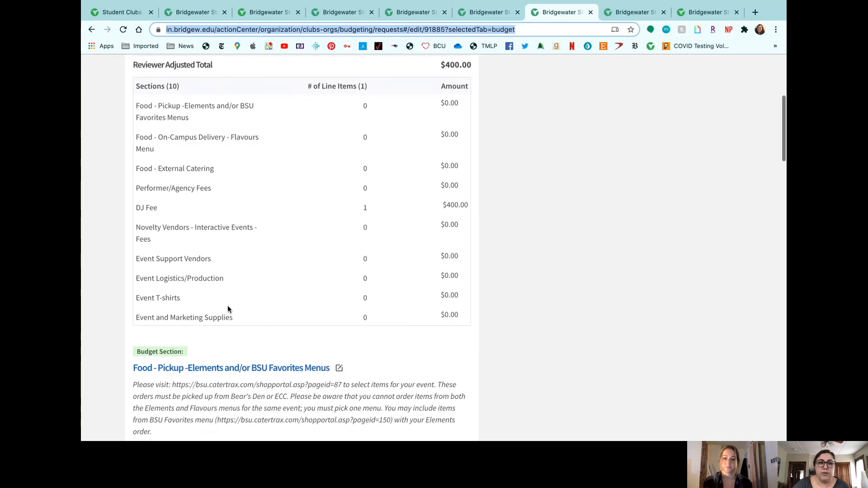
pyautogui.scroll(-2, 228, 310)
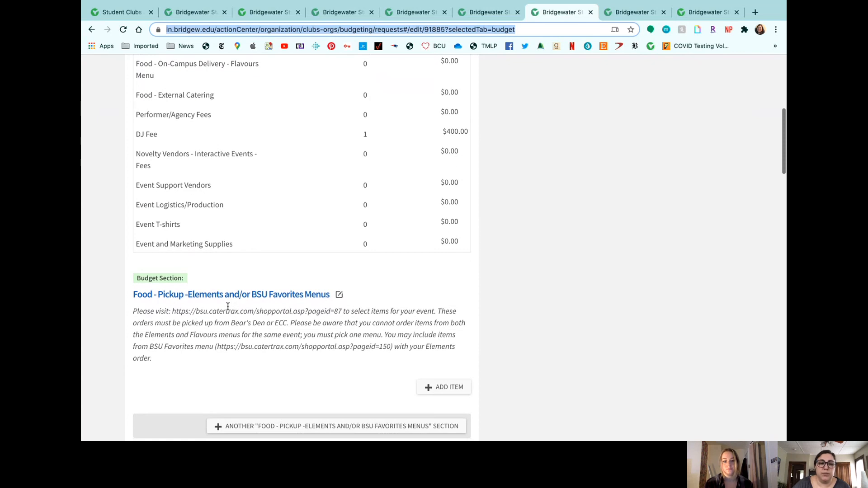
pyautogui.scroll(-1, 228, 306)
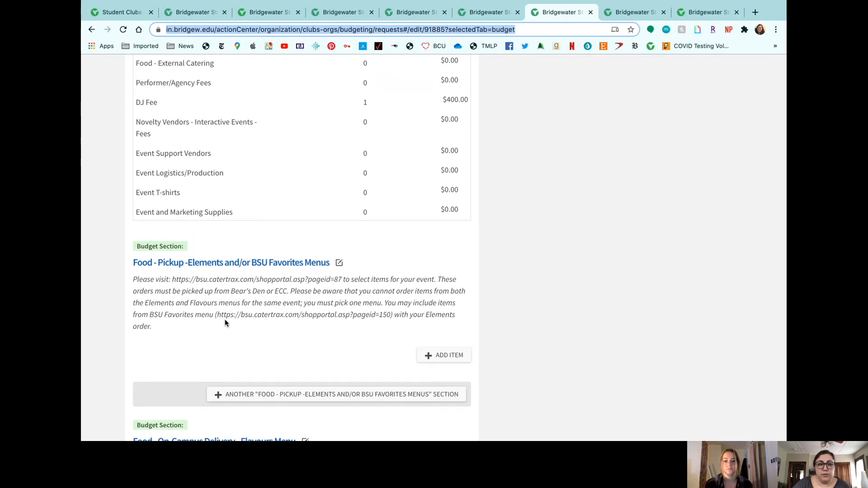
pyautogui.scroll(-1, 225, 322)
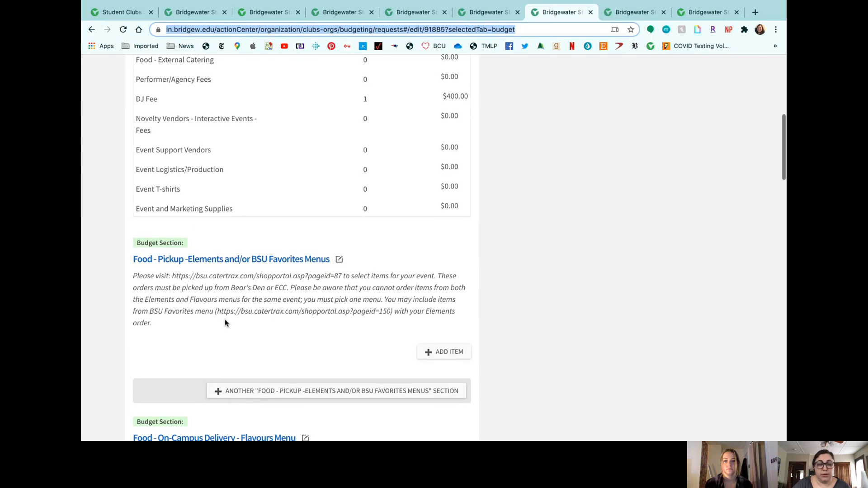
pyautogui.scroll(-2, 225, 323)
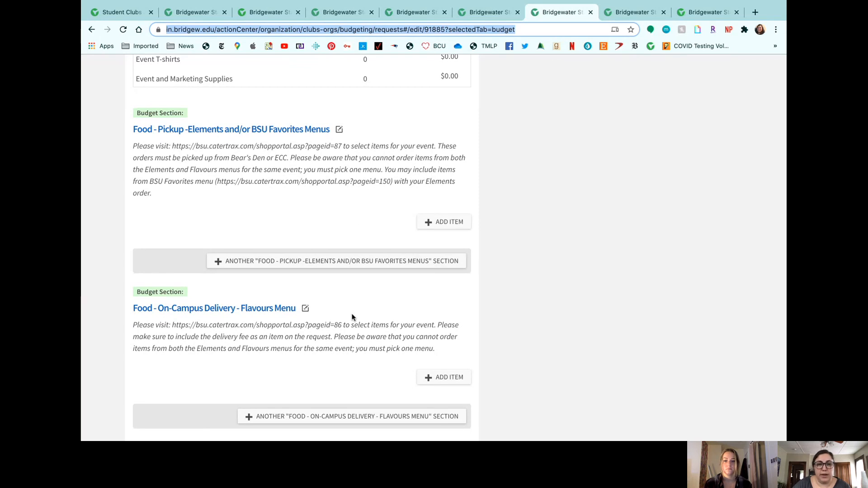
pyautogui.scroll(-3, 354, 318)
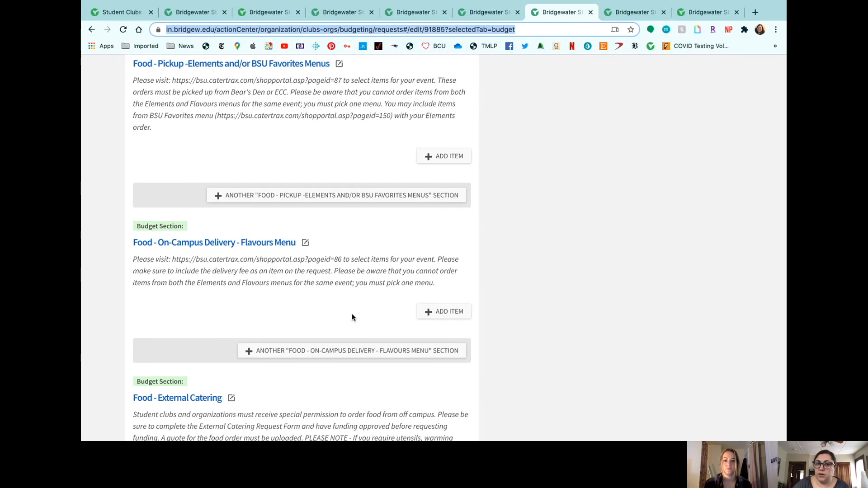
pyautogui.scroll(1, 354, 318)
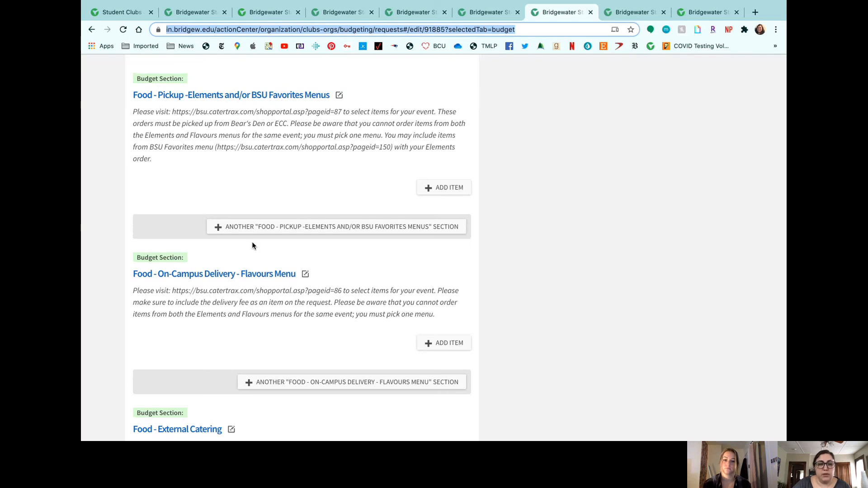
pyautogui.scroll(-2, 253, 245)
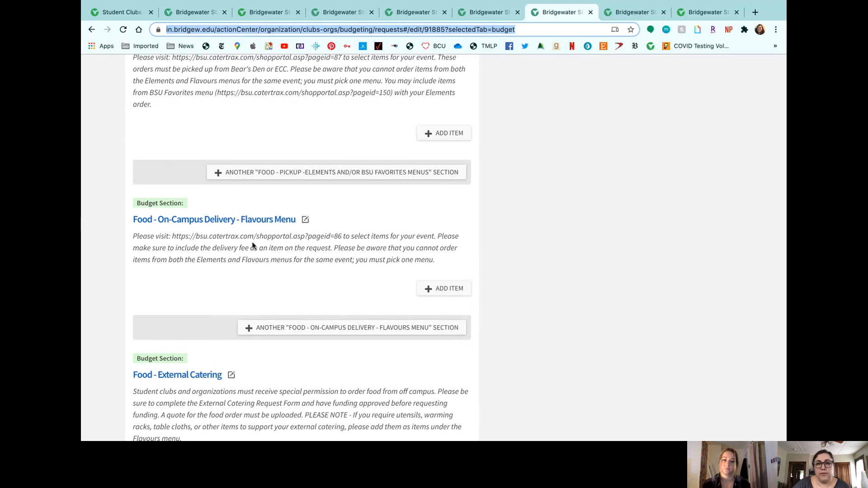
pyautogui.scroll(-1, 252, 245)
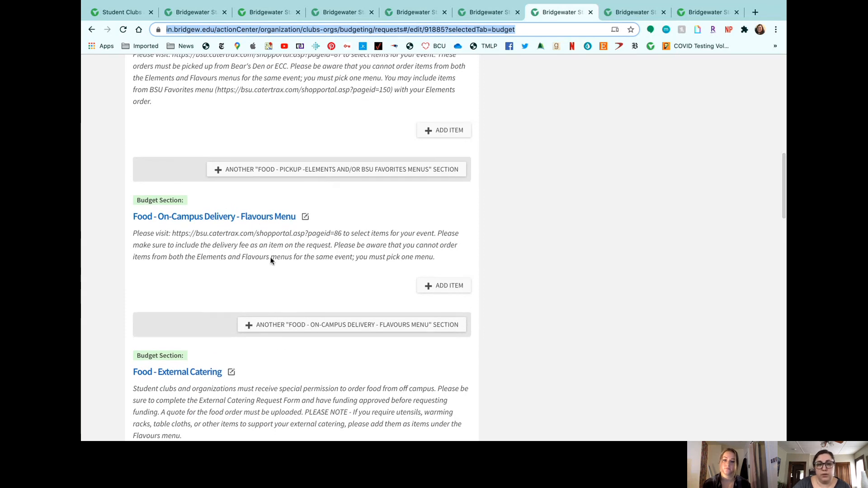
pyautogui.scroll(-5, 252, 281)
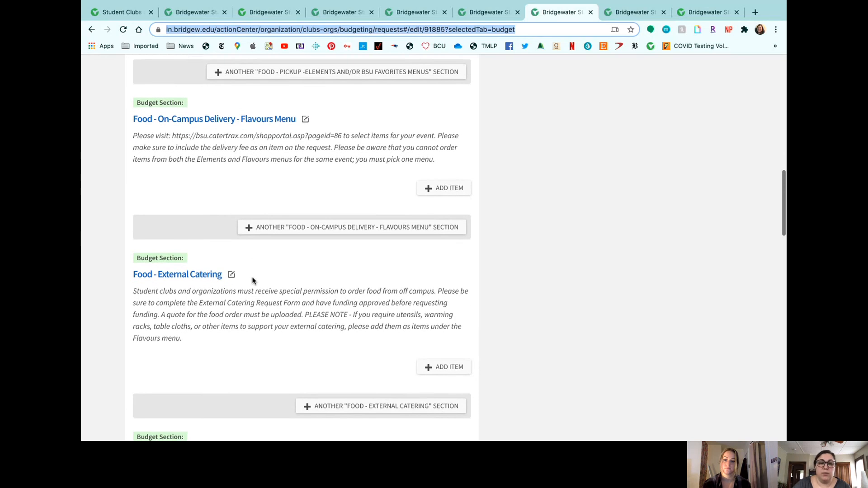
pyautogui.scroll(-1, 253, 281)
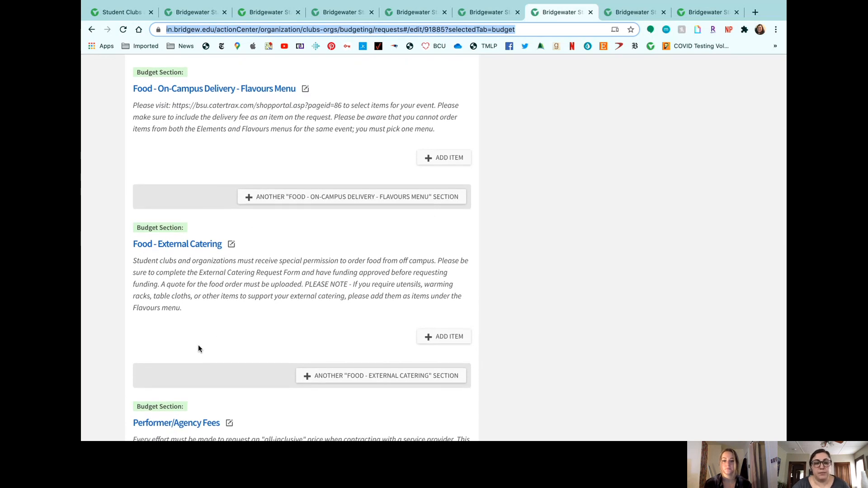
# - Review the Performer/Agency Fees and DJ Fee sections, and inspect the existing DJ Fee line item with its support document before closing it
pyautogui.scroll(-5, 198, 349)
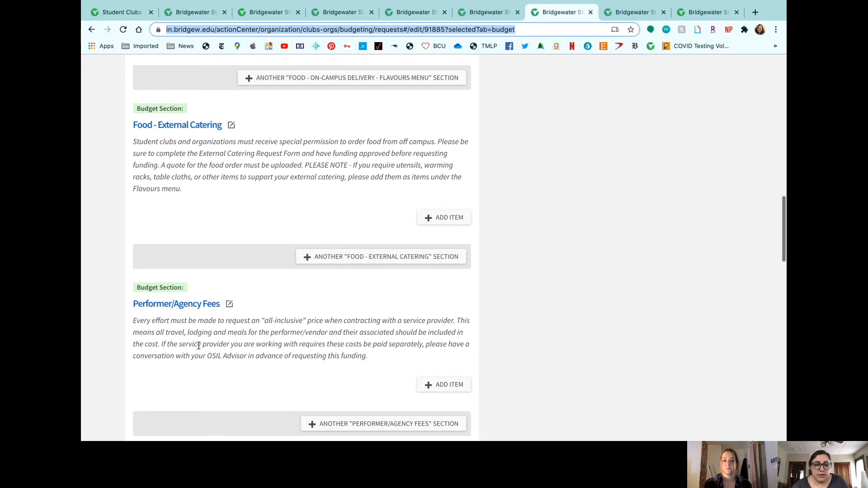
pyautogui.scroll(-4, 198, 346)
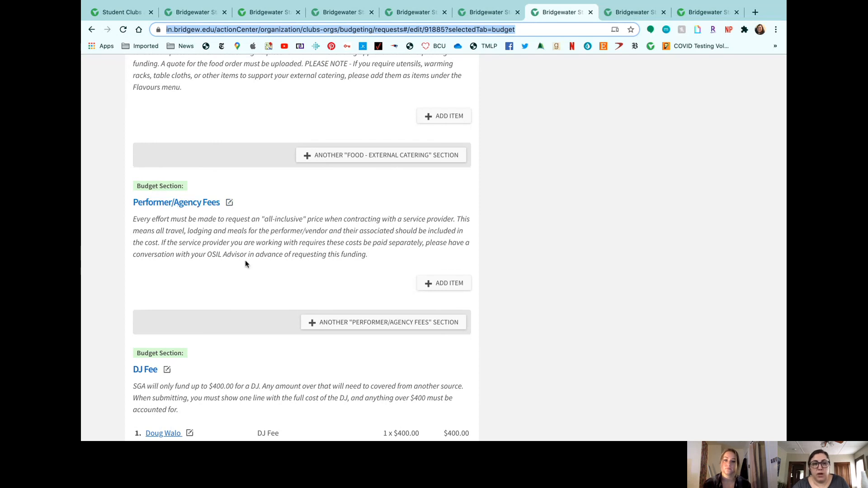
pyautogui.scroll(-5, 214, 229)
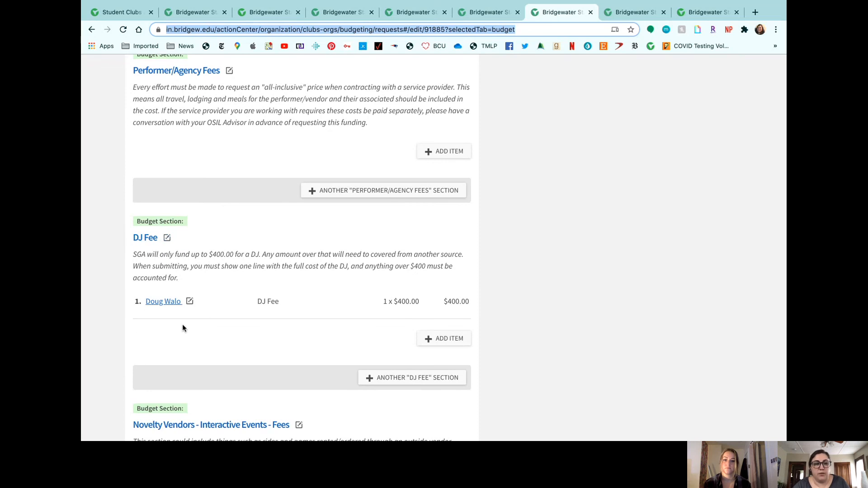
pyautogui.click(165, 303)
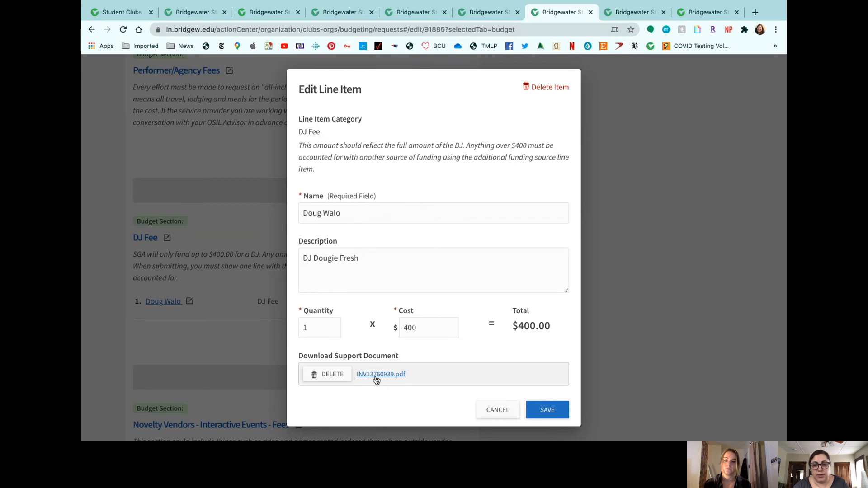
pyautogui.click(548, 411)
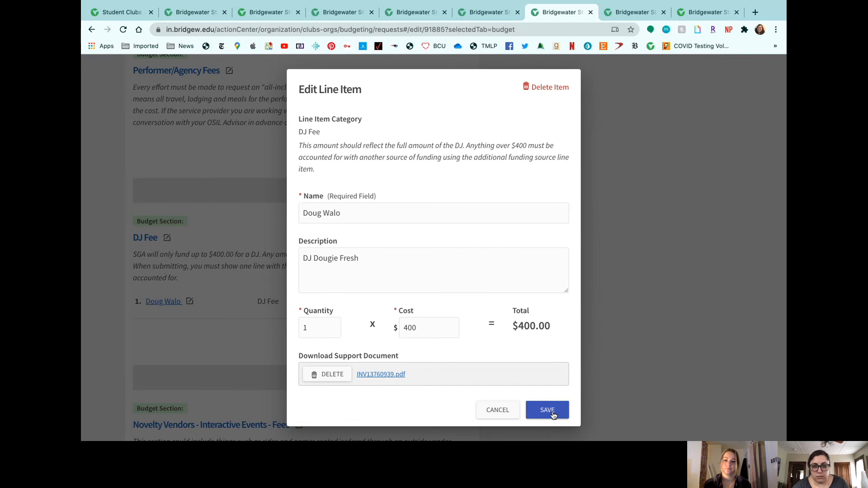
pyautogui.click(517, 414)
# - Review the Novelty Vendors, Event Support Vendors, Event Logistics/Production, Event T-shirts, and Event and Marketing Supplies sections of the budget
pyautogui.scroll(-2, 342, 401)
pyautogui.scroll(-5, 342, 401)
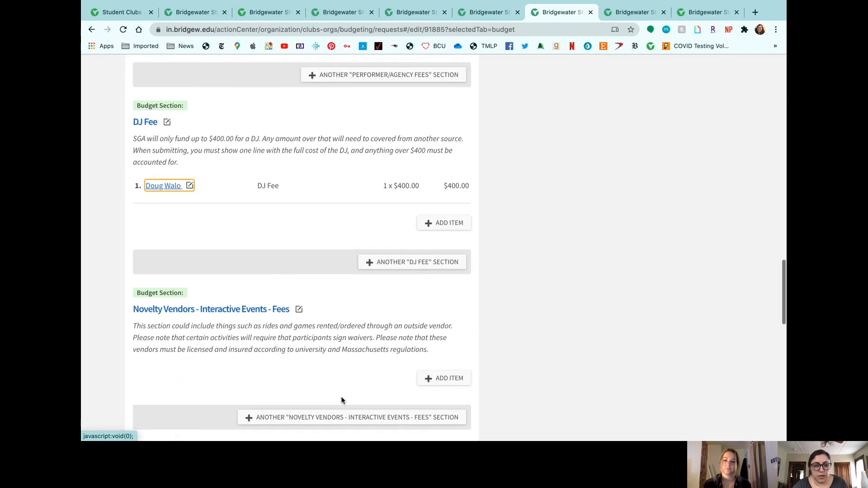
pyautogui.scroll(-2, 342, 397)
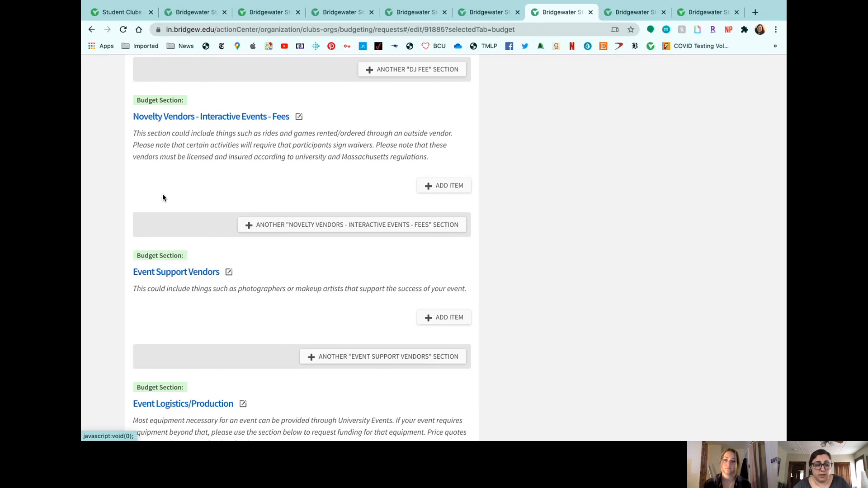
pyautogui.scroll(-2, 169, 287)
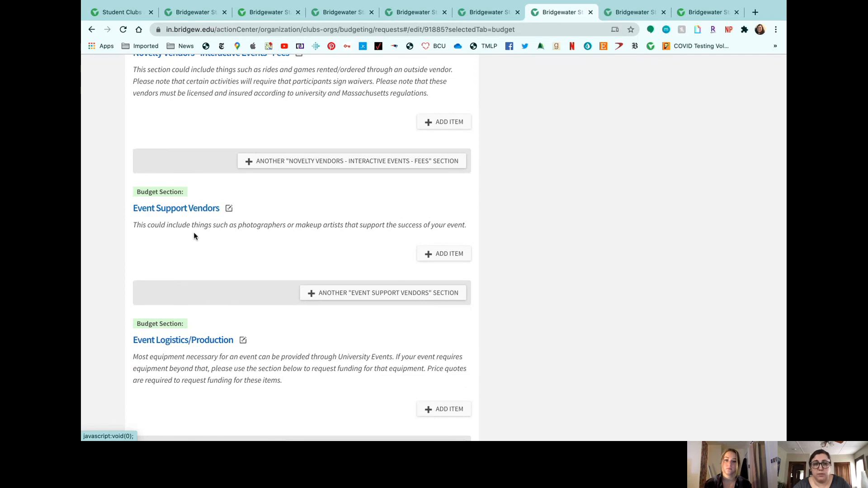
pyautogui.scroll(-3, 194, 235)
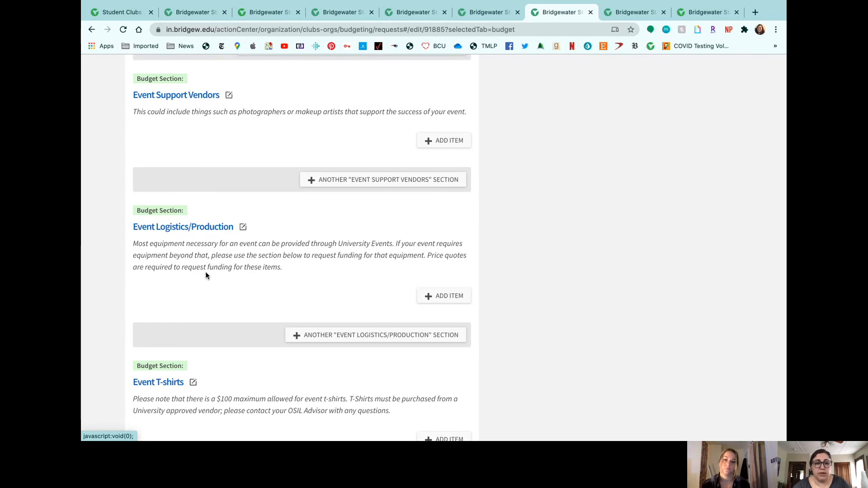
pyautogui.scroll(-3, 206, 274)
pyautogui.scroll(-3, 206, 273)
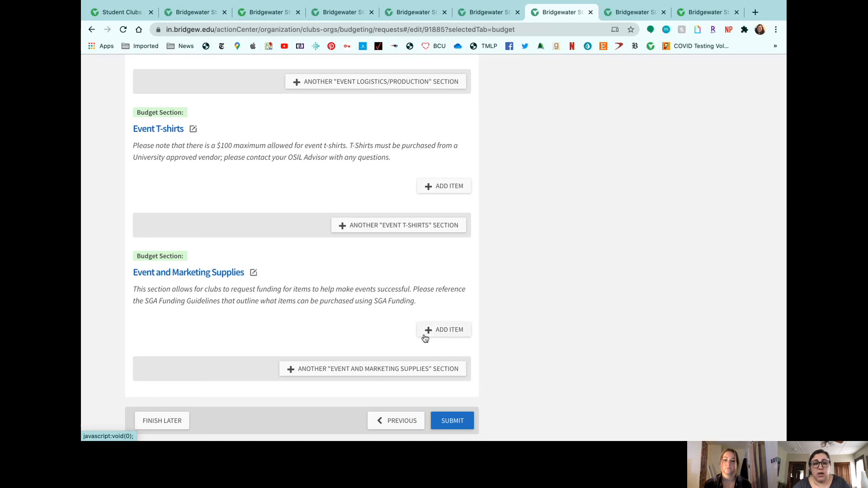
# - Start a new Event and Marketing Supplies line item, look through the available categories and keep Decorations (Expense)
pyautogui.click(449, 331)
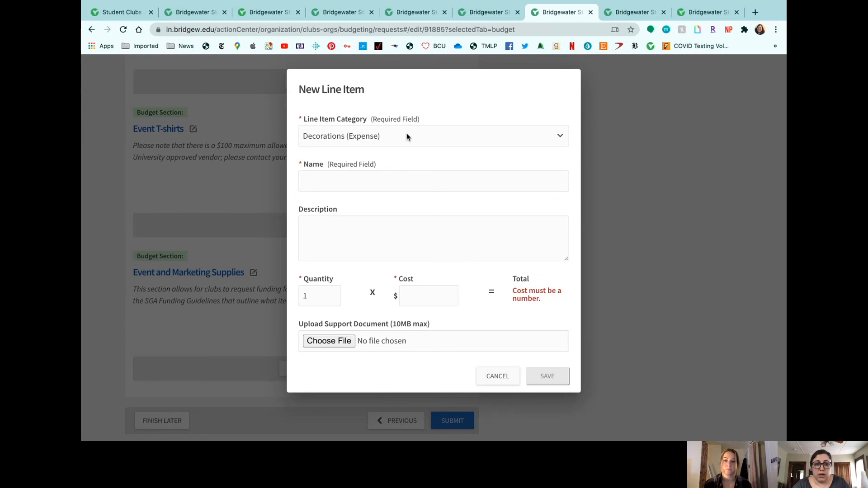
pyautogui.click(406, 137)
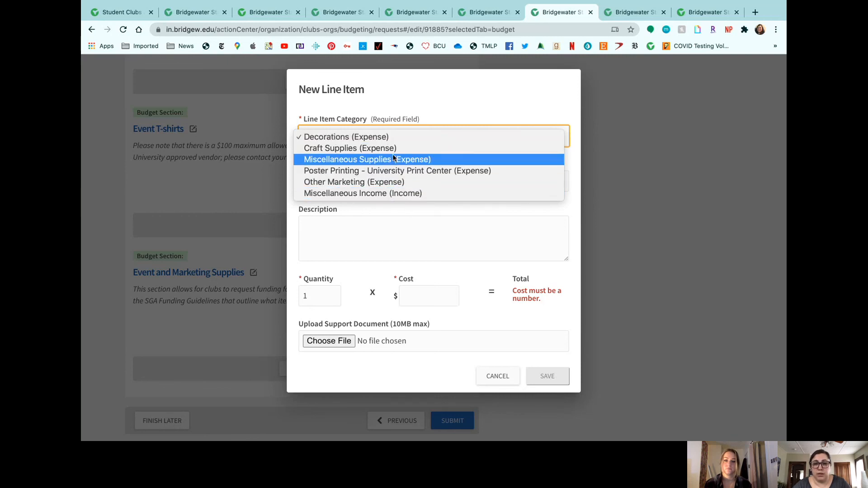
pyautogui.click(386, 244)
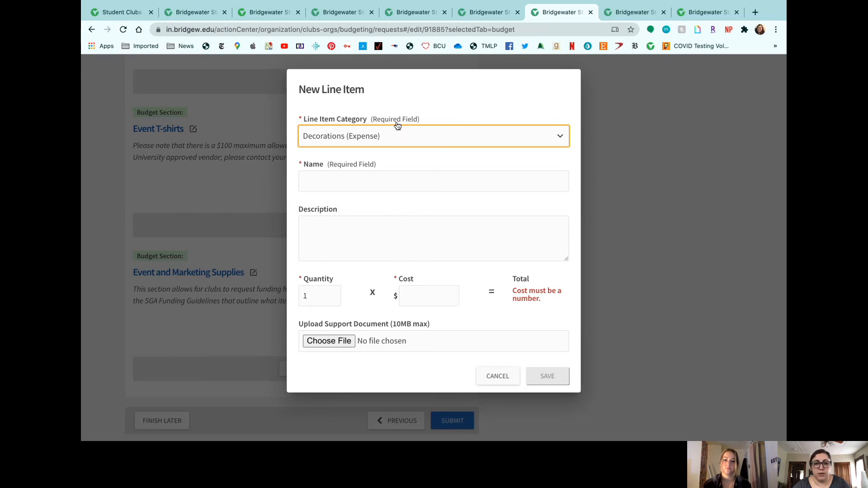
pyautogui.click(397, 138)
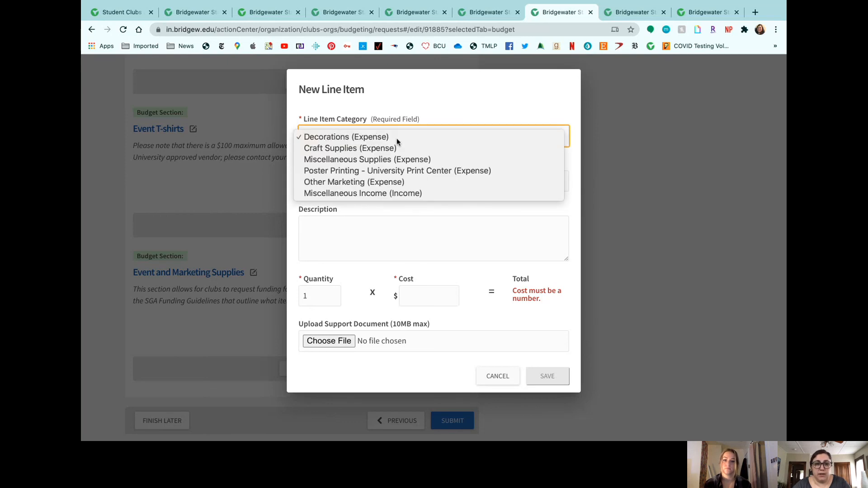
pyautogui.click(397, 137)
# - Name the new line item "Party hats" and enter the description "packs of 6"
pyautogui.click(363, 183)
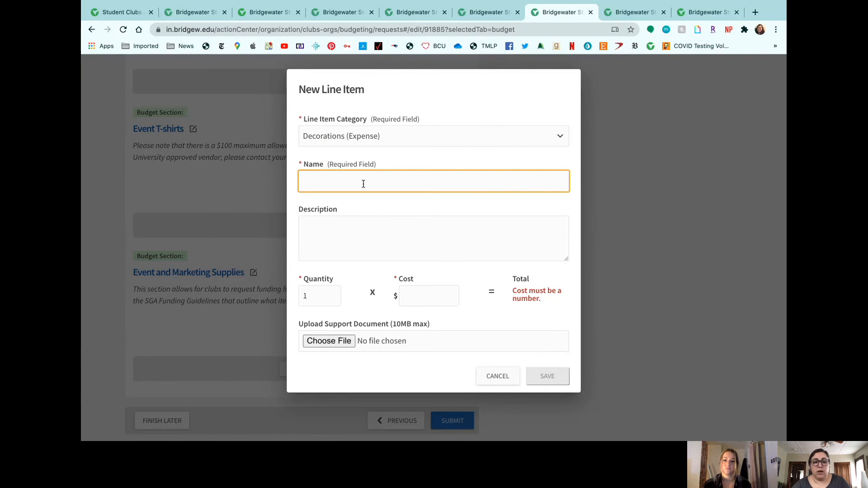
pyautogui.write('Party')
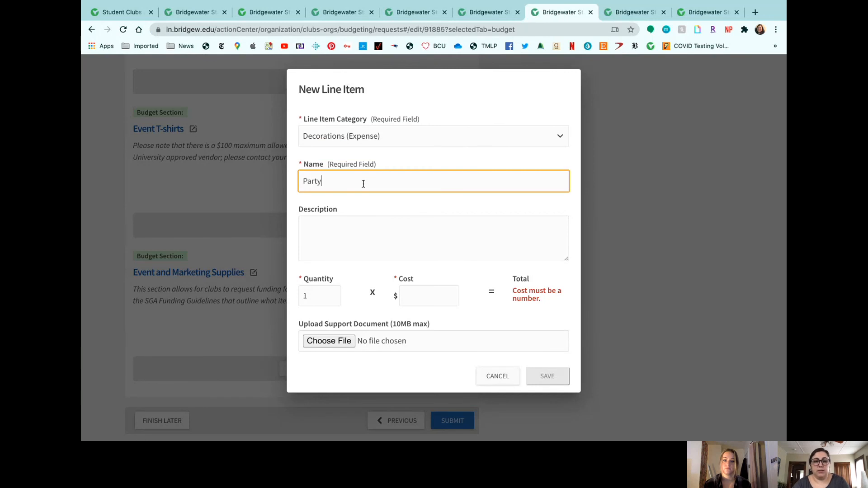
pyautogui.write(' hats')
pyautogui.click(333, 234)
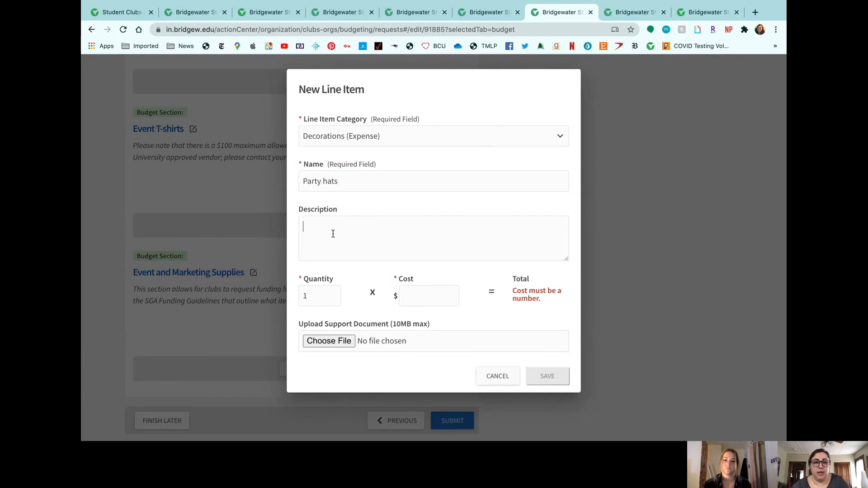
pyautogui.write('p')
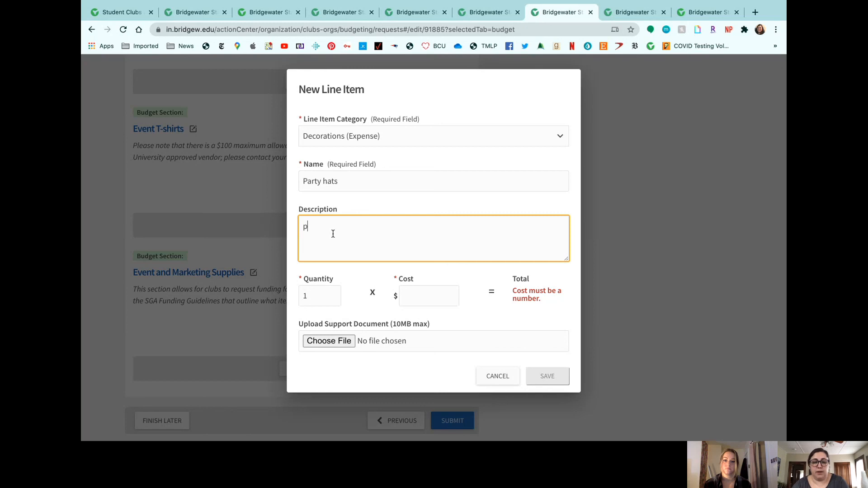
pyautogui.write('acks of 6')
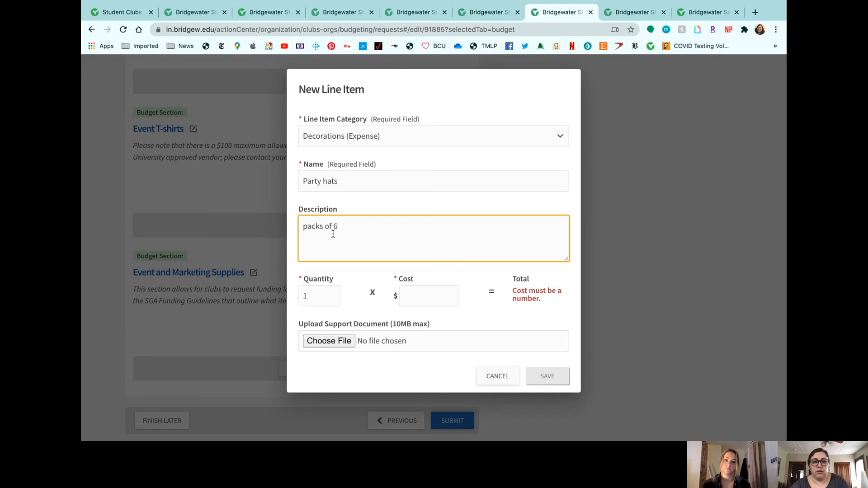
# - Set the line item's quantity to 2 and cost to 3.00, and discard the new line item
pyautogui.click(306, 297)
pyautogui.press('BackSpace')
pyautogui.write('2')
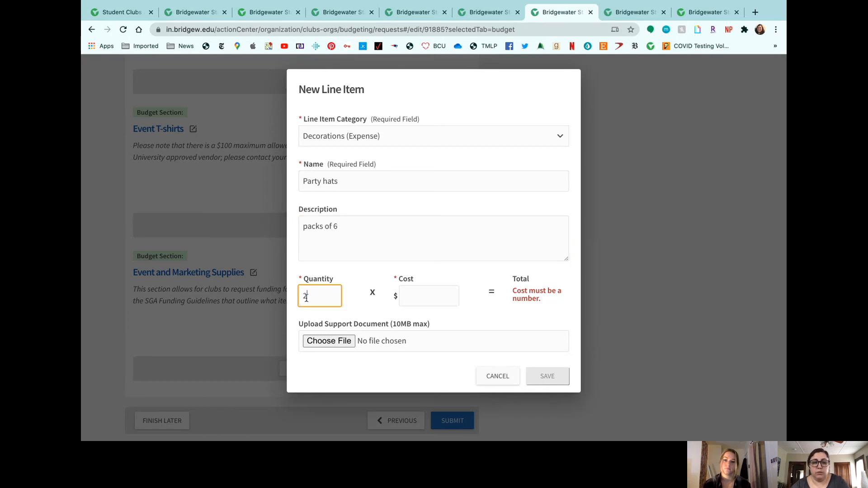
pyautogui.click(422, 298)
pyautogui.write('3.')
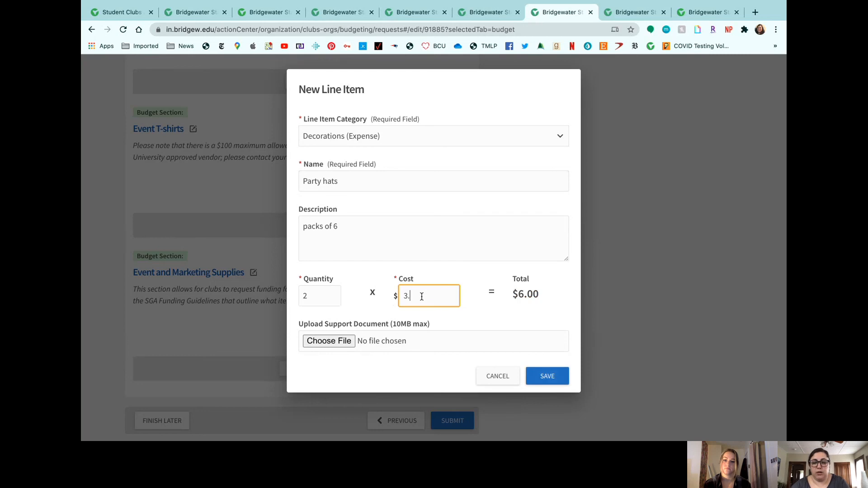
pyautogui.click(555, 380)
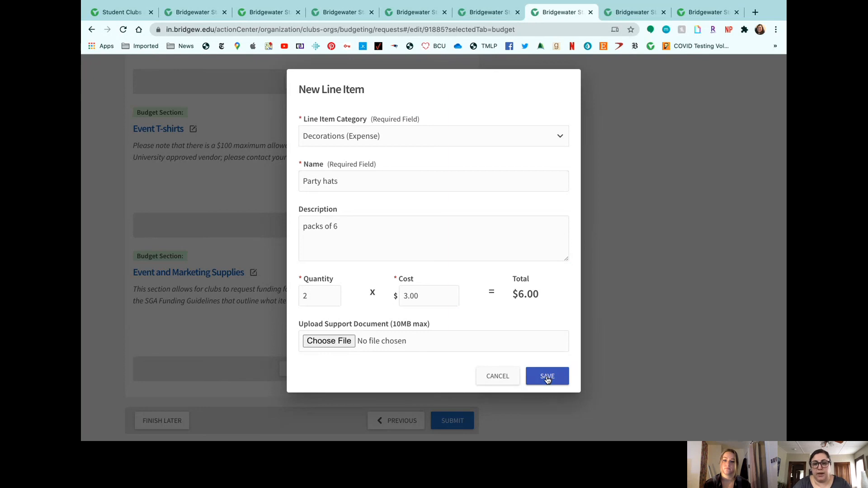
pyautogui.click(498, 376)
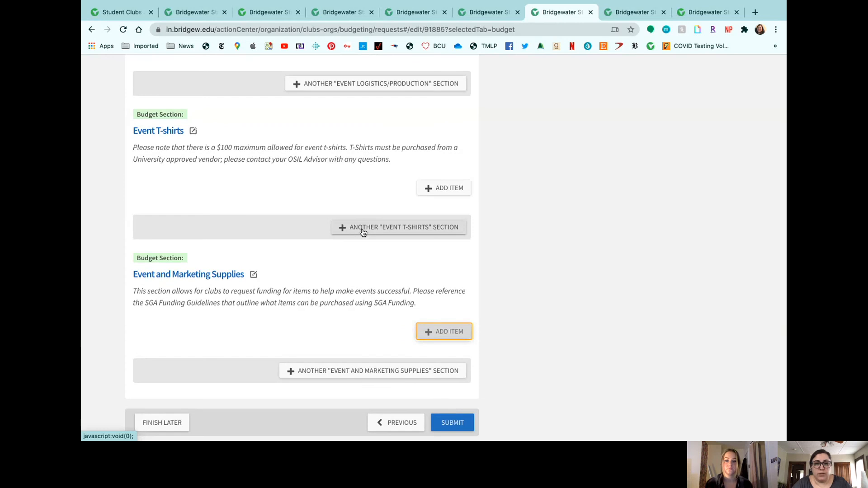
# - Review the request's section summary and its food and Performer/Agency Fees budget sections, and switch to the video meeting
pyautogui.scroll(10, 362, 231)
pyautogui.scroll(15, 362, 231)
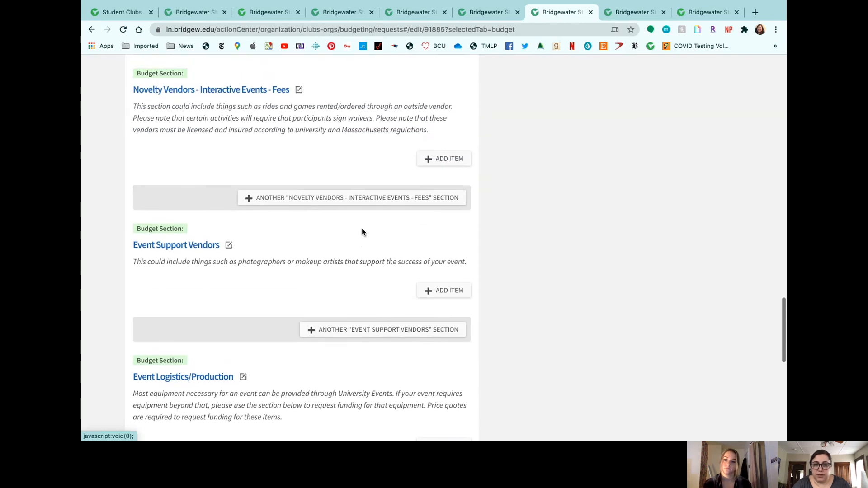
pyautogui.scroll(9, 363, 231)
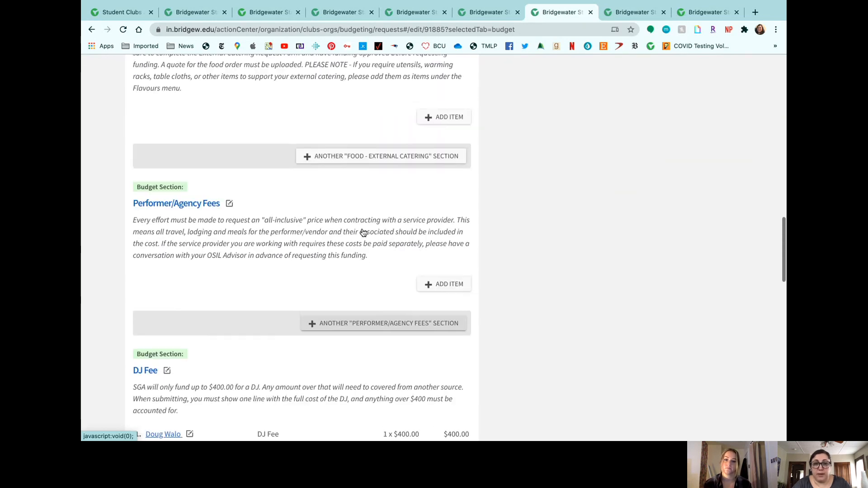
pyautogui.scroll(14, 363, 232)
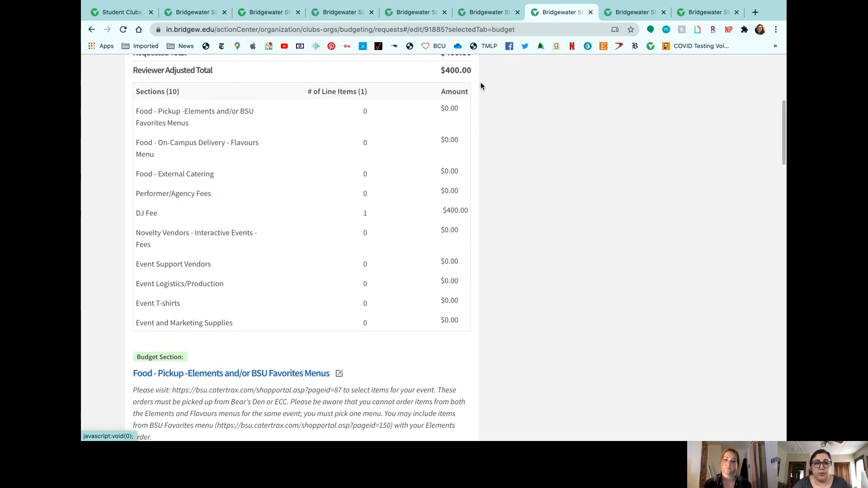
pyautogui.scroll(3, 380, 342)
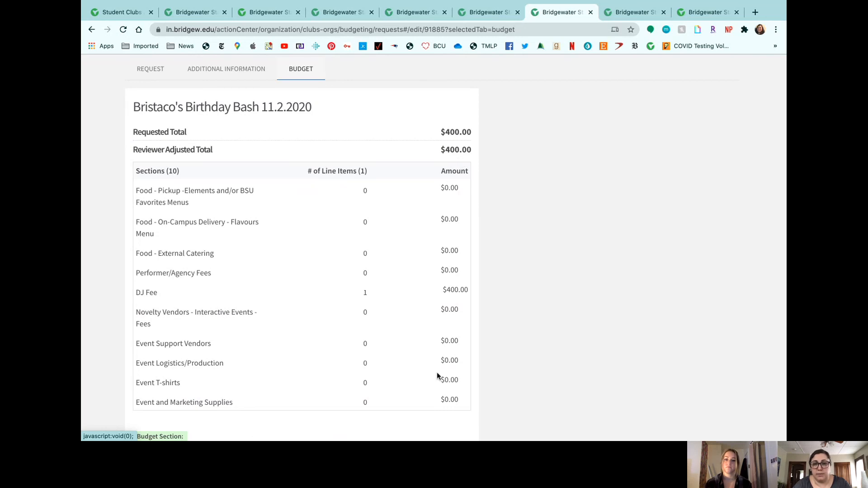
pyautogui.scroll(-1, 437, 373)
pyautogui.scroll(-5, 437, 374)
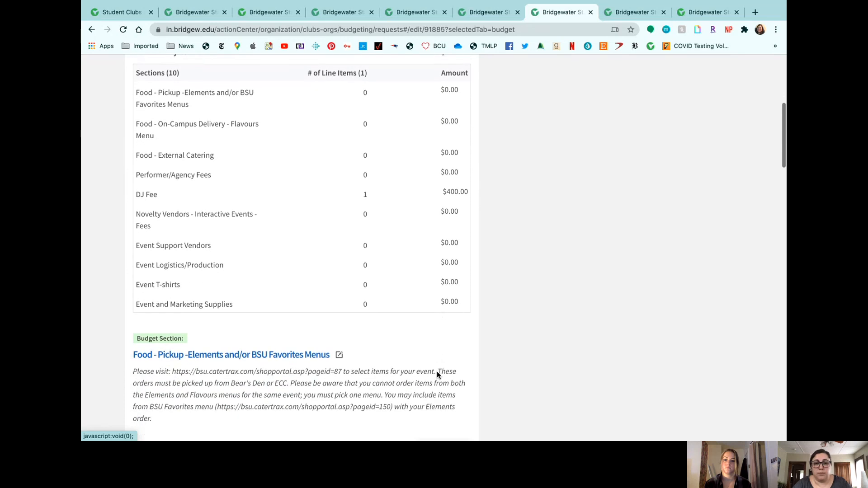
pyautogui.scroll(-7, 437, 374)
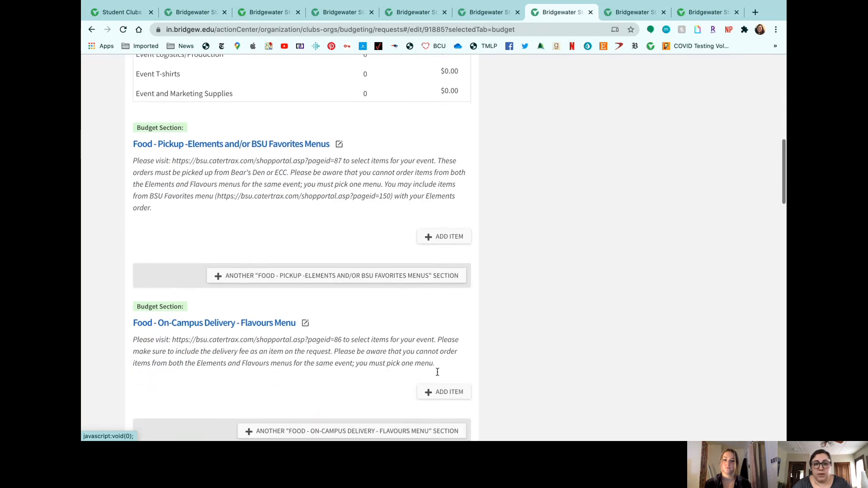
pyautogui.scroll(-6, 437, 372)
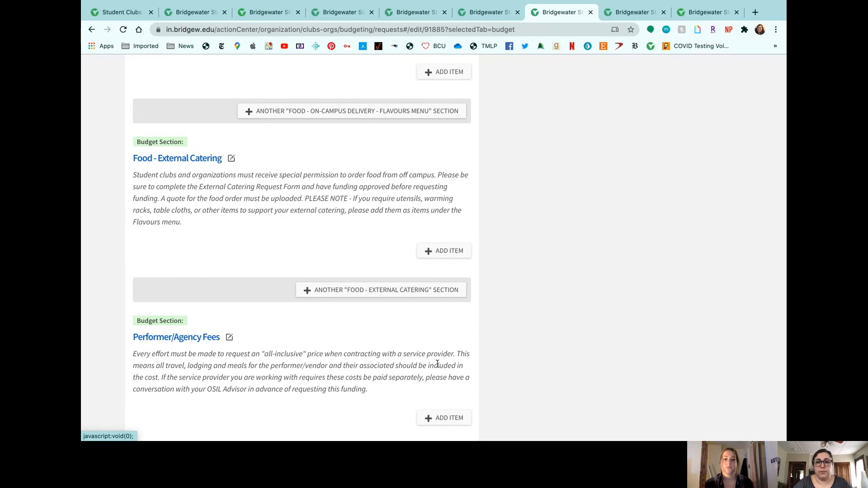
pyautogui.hotkey('ctrl', 'Right')
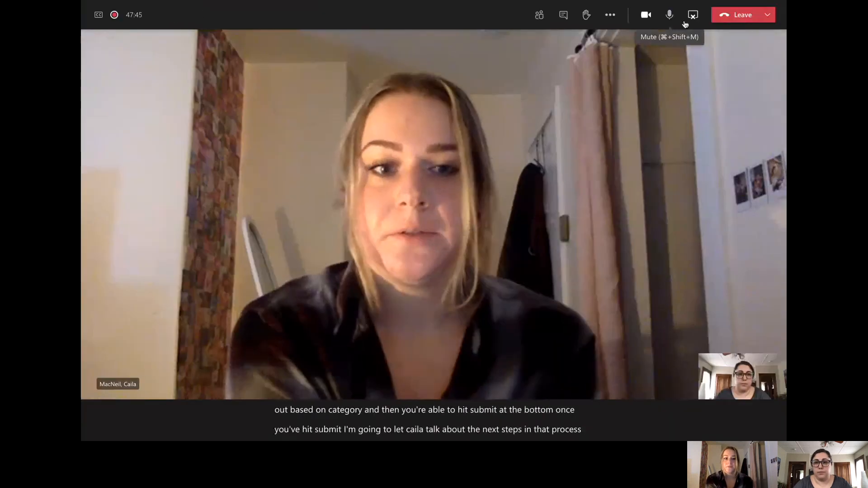